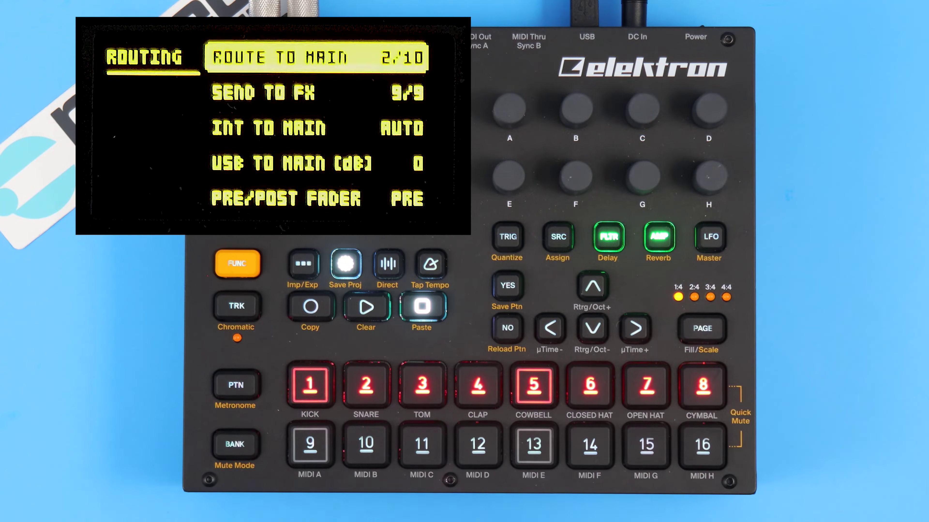
{"action": "key", "text": "Down"}
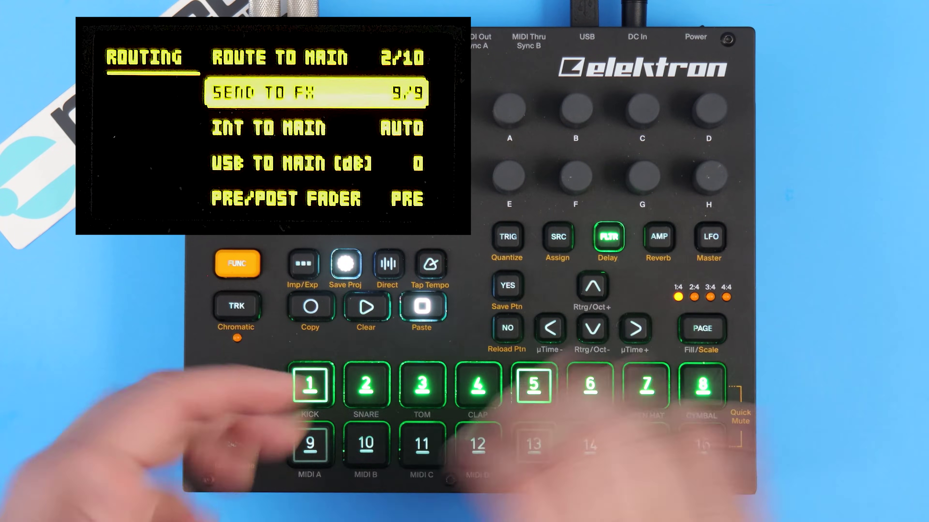
{"action": "key", "text": "Down"}
{"action": "key", "text": "Down"}
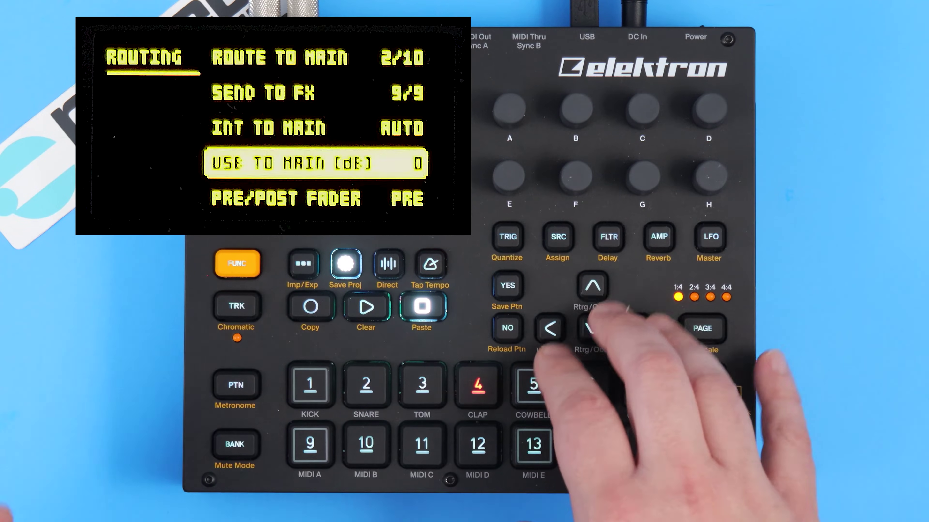
{"action": "key", "text": "Up"}
{"action": "key", "text": "Up"}
{"action": "key", "text": "Up"}
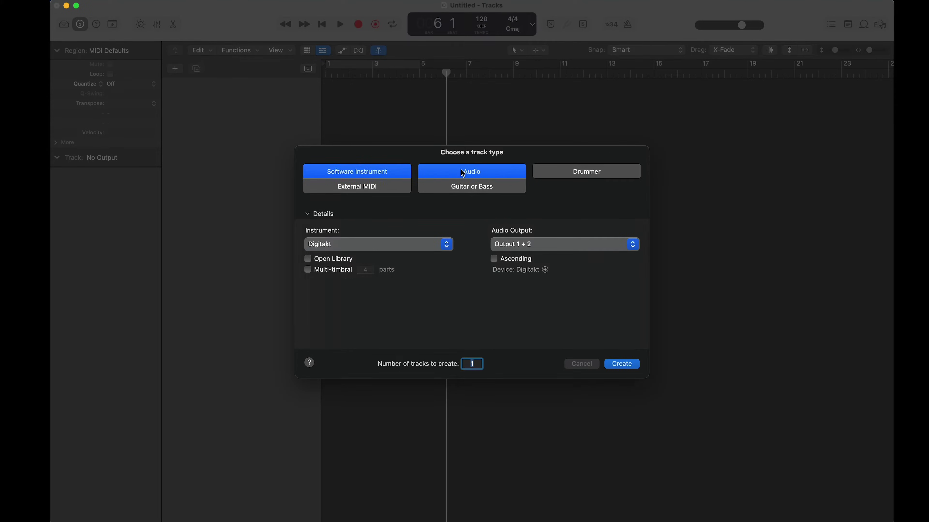
- Create one software instrument track using the Elektron Digitakt AU instrument as Multi-Output (10xStereo), and close its plug-in window
{"action": "left_click", "coordinate": [462, 171]}
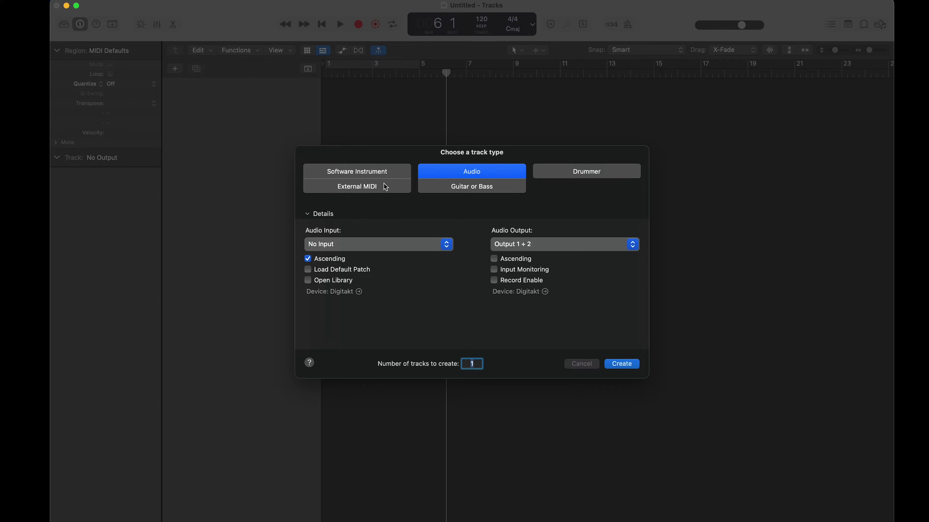
{"action": "left_click", "coordinate": [370, 173]}
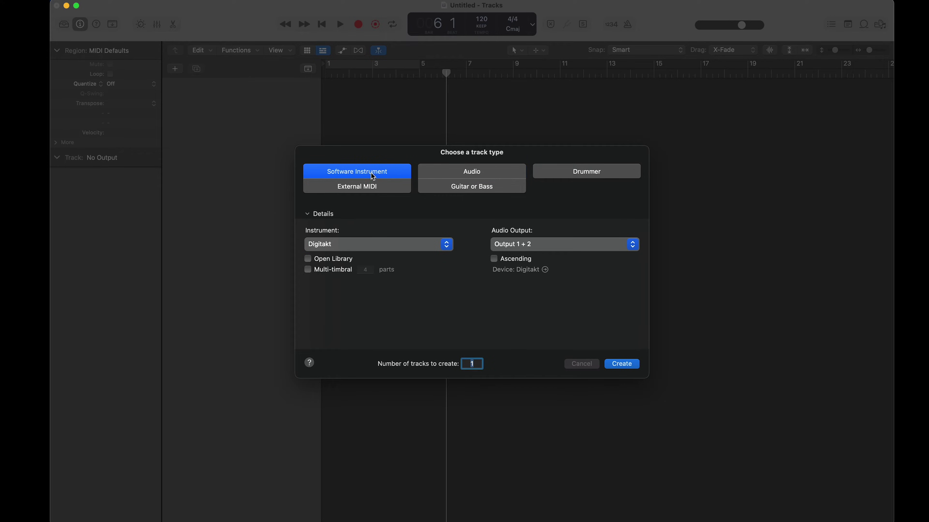
{"action": "left_click", "coordinate": [353, 244]}
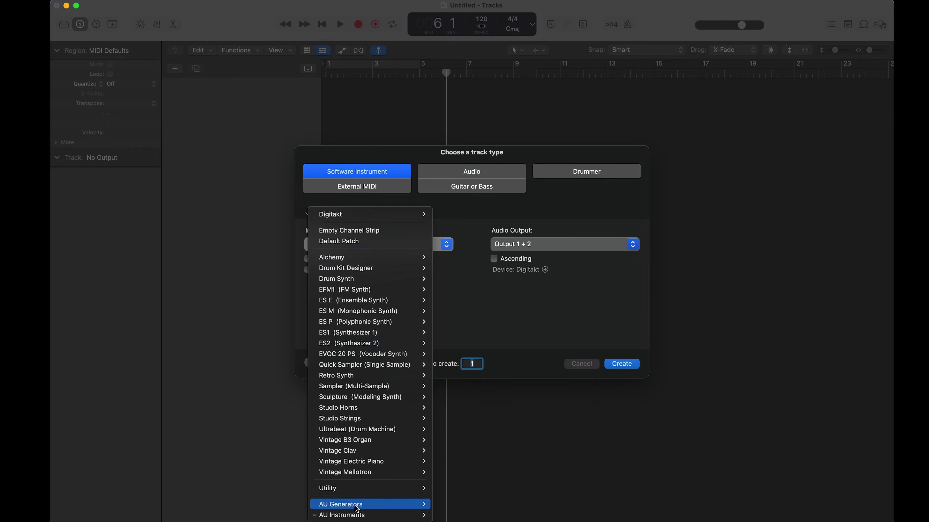
{"action": "mouse_move", "coordinate": [358, 517]}
{"action": "mouse_move", "coordinate": [457, 483]}
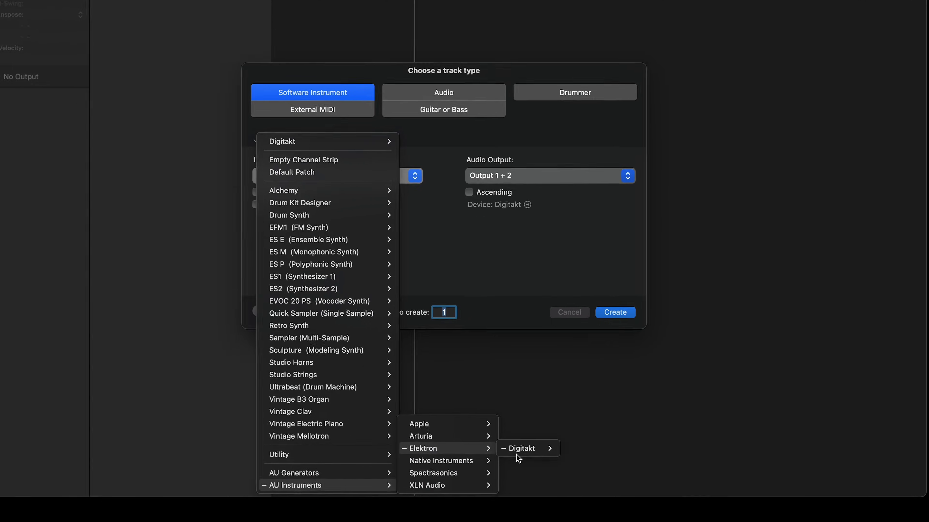
{"action": "mouse_move", "coordinate": [569, 483]}
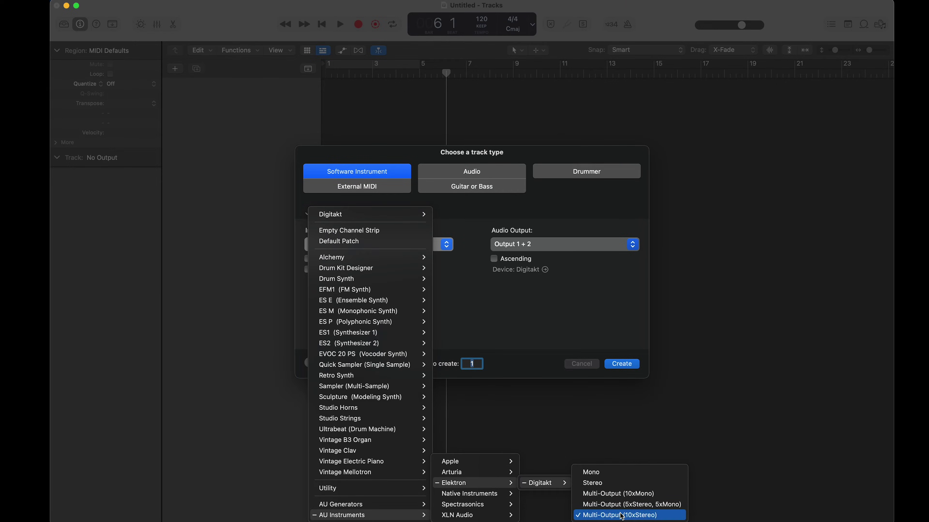
{"action": "left_click", "coordinate": [622, 516]}
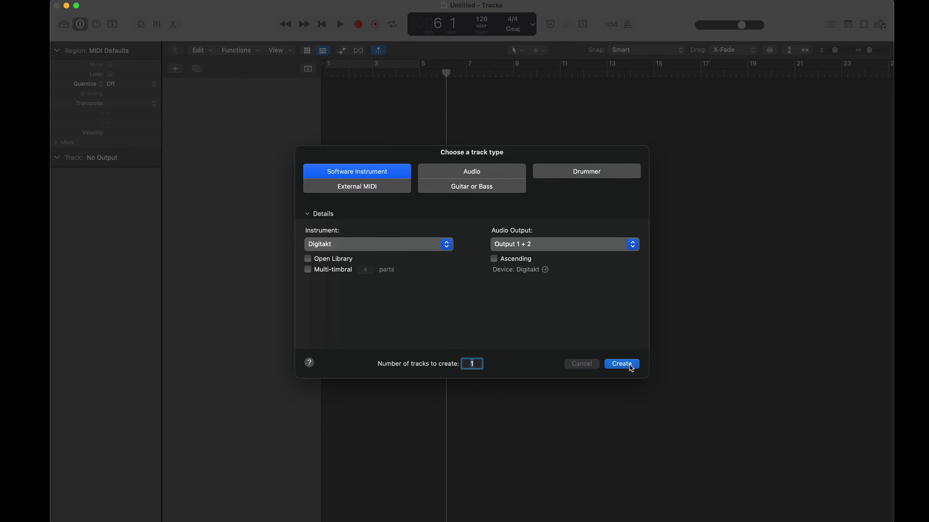
{"action": "left_click", "coordinate": [621, 364]}
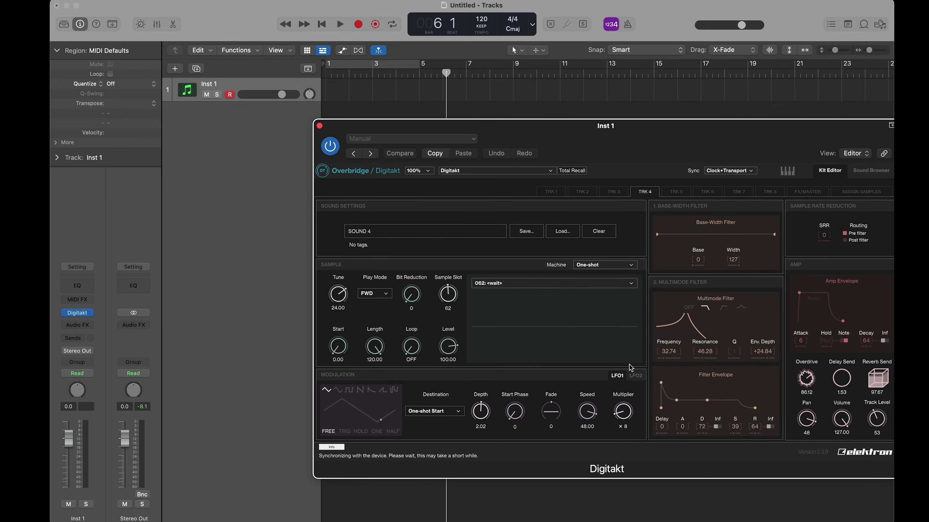
{"action": "left_click_drag", "start_coordinate": [549, 129], "coordinate": [431, 113]}
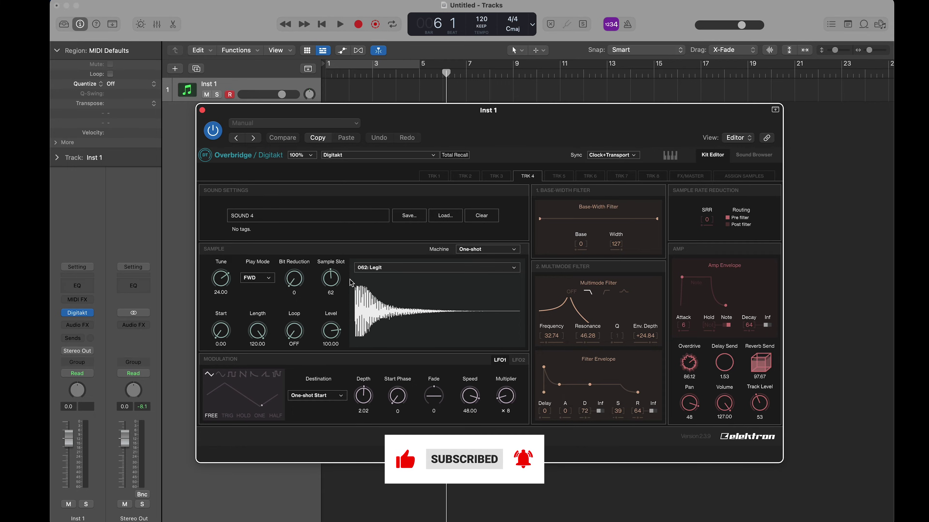
{"action": "left_click", "coordinate": [203, 110]}
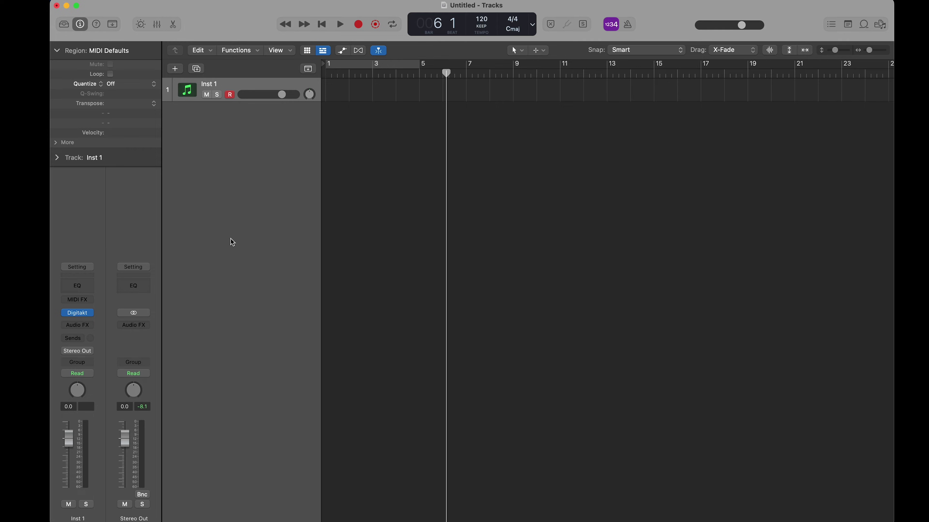
- Show the mixer and add nine auxiliary output channels to the Inst 1 Digitakt instrument
{"action": "key", "text": "x"}
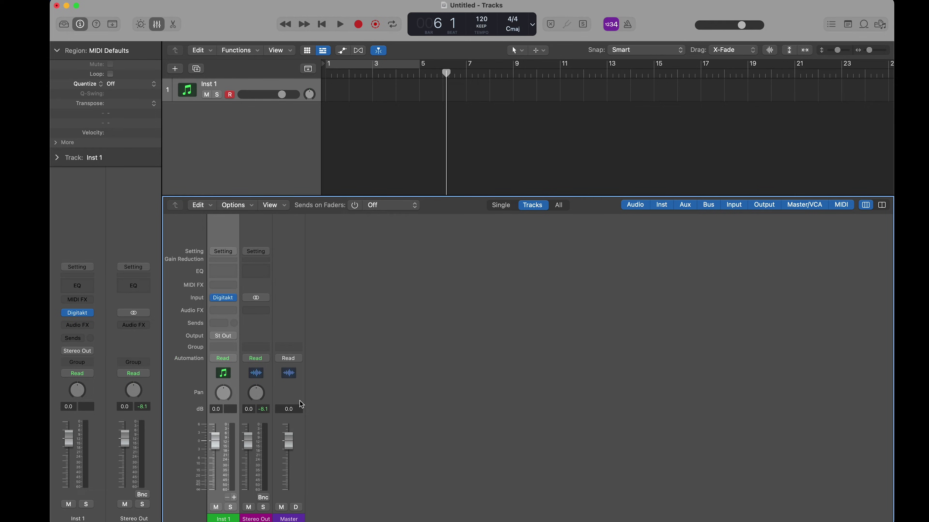
{"action": "left_click", "coordinate": [234, 498]}
{"action": "left_click", "coordinate": [235, 498]}
{"action": "left_click", "coordinate": [234, 498]}
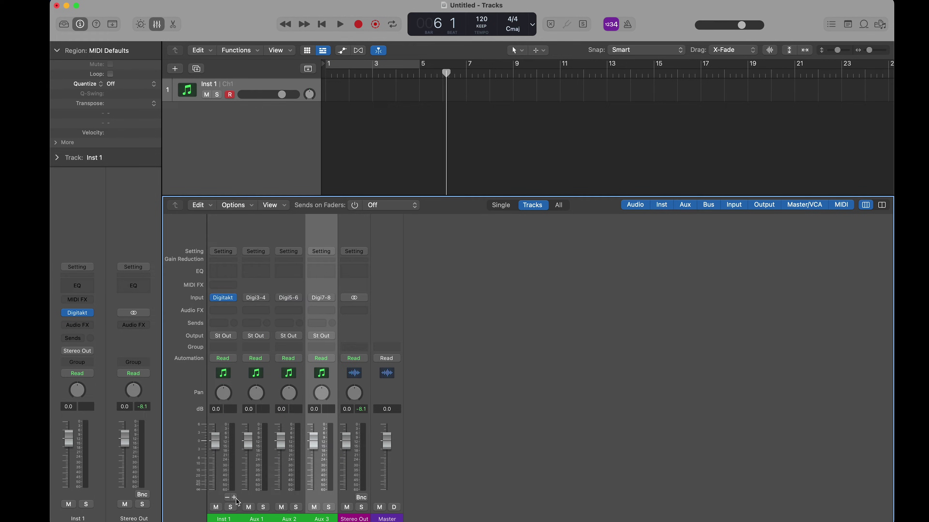
{"action": "left_click", "coordinate": [234, 498]}
{"action": "left_click", "coordinate": [234, 497]}
{"action": "left_click", "coordinate": [234, 498]}
{"action": "left_click", "coordinate": [234, 497]}
{"action": "left_click", "coordinate": [234, 497]}
{"action": "left_click", "coordinate": [235, 497]}
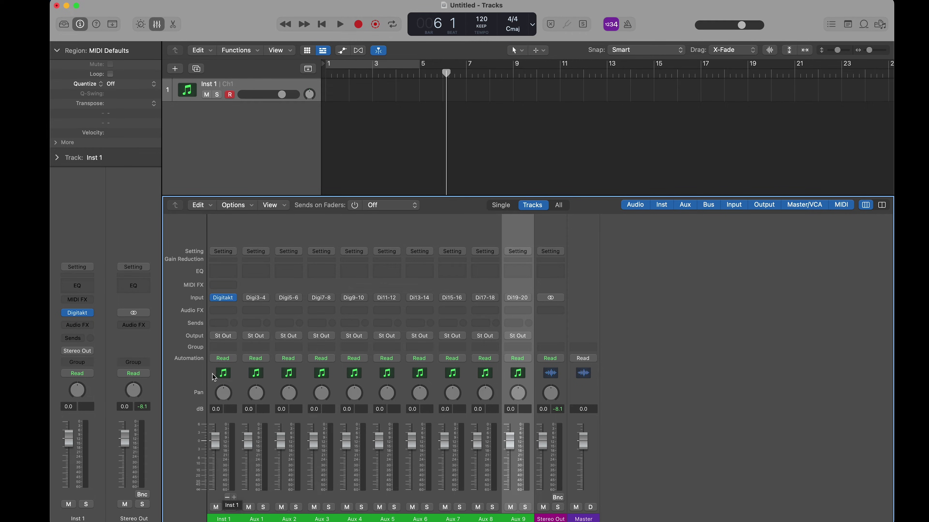
- Route the outputs of Inst 1 and Aux 1 to Aux 9 to ascending buses, starting at Bus 1
{"action": "left_click", "coordinate": [260, 237]}
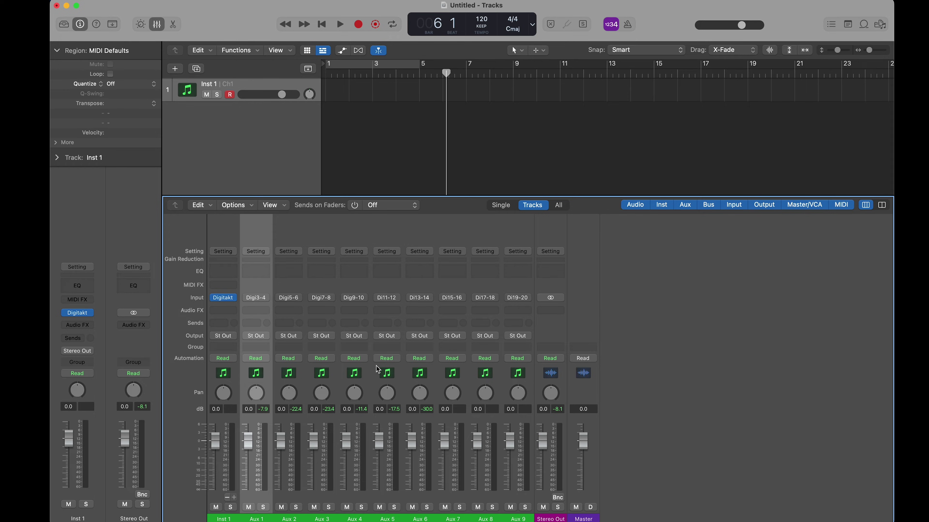
{"action": "left_click", "coordinate": [222, 234]}
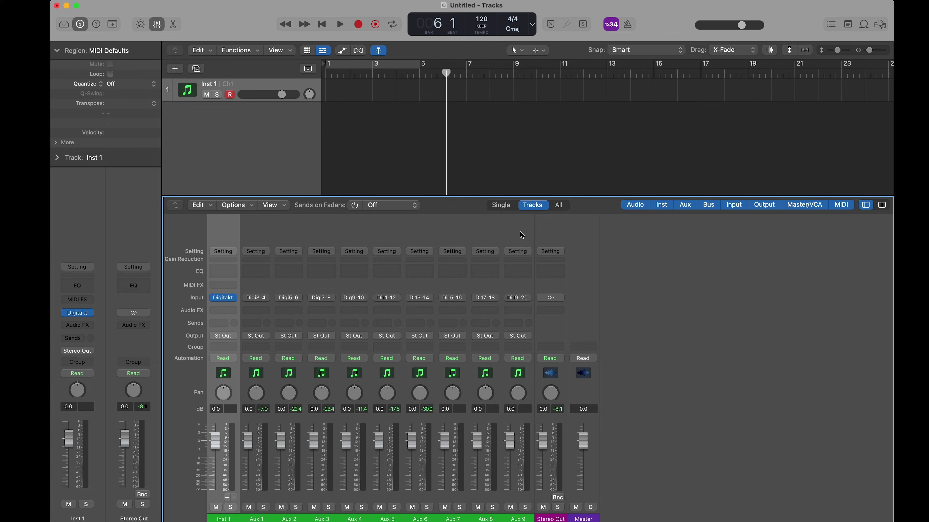
{"action": "left_click", "coordinate": [227, 340]}
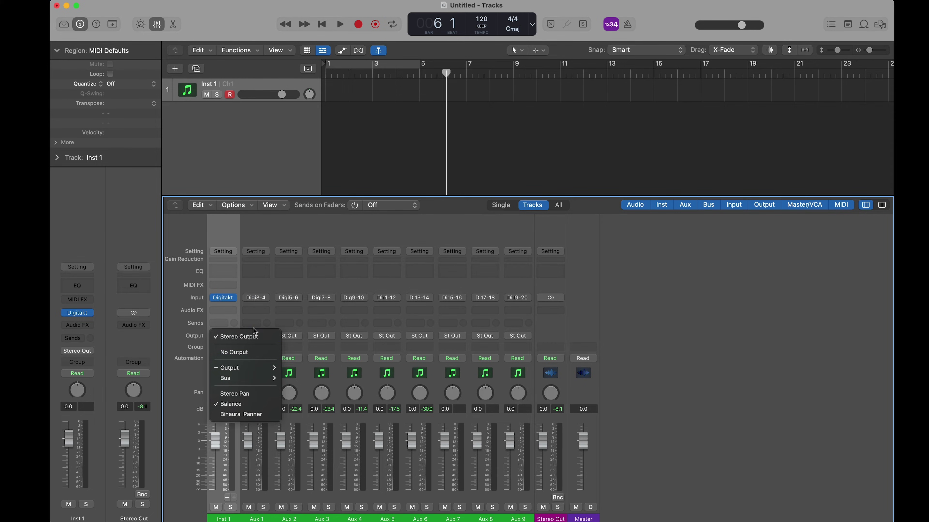
{"action": "left_click", "coordinate": [257, 219]}
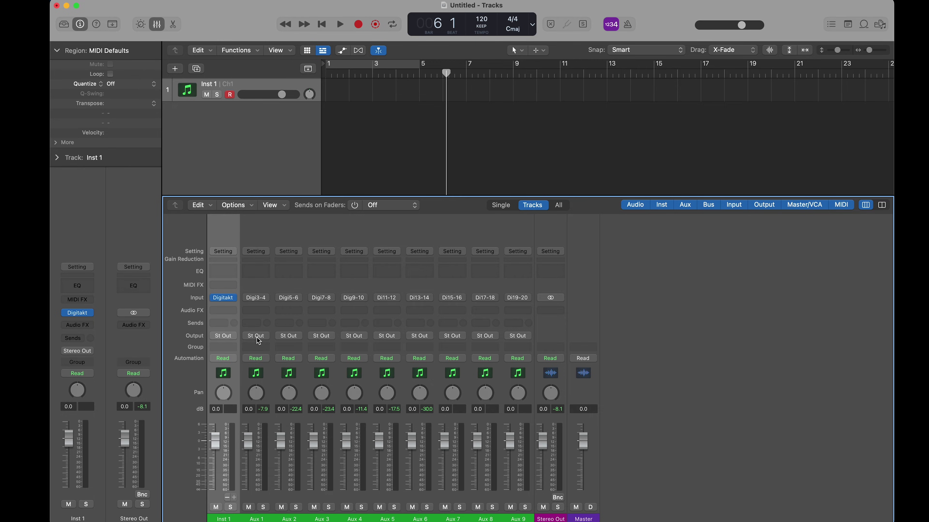
{"action": "left_click", "coordinate": [517, 231], "text": "shift"}
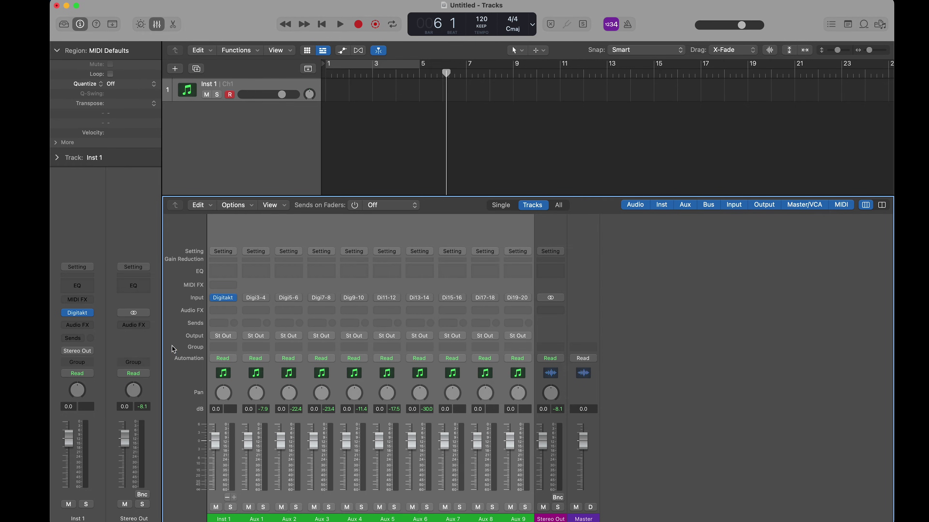
{"action": "left_click", "coordinate": [230, 340]}
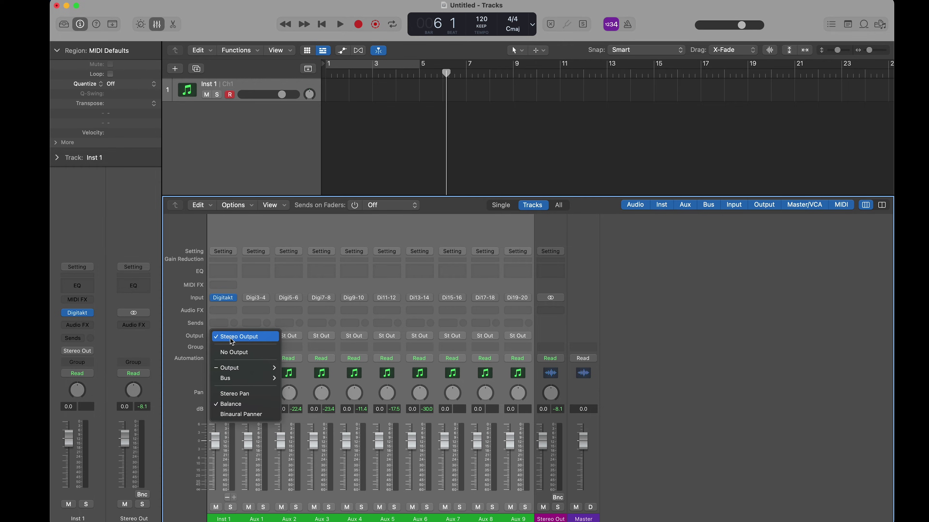
{"action": "mouse_move", "coordinate": [241, 378]}
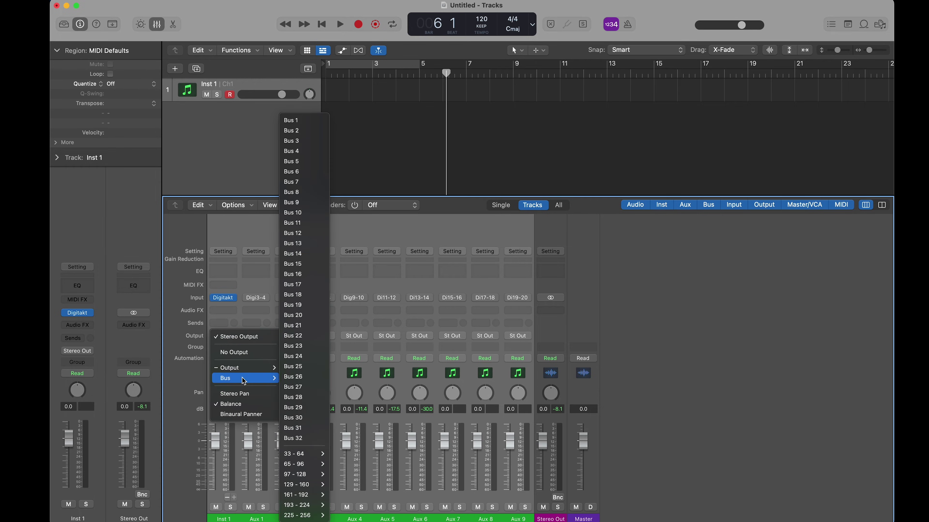
{"action": "left_click", "coordinate": [308, 121]}
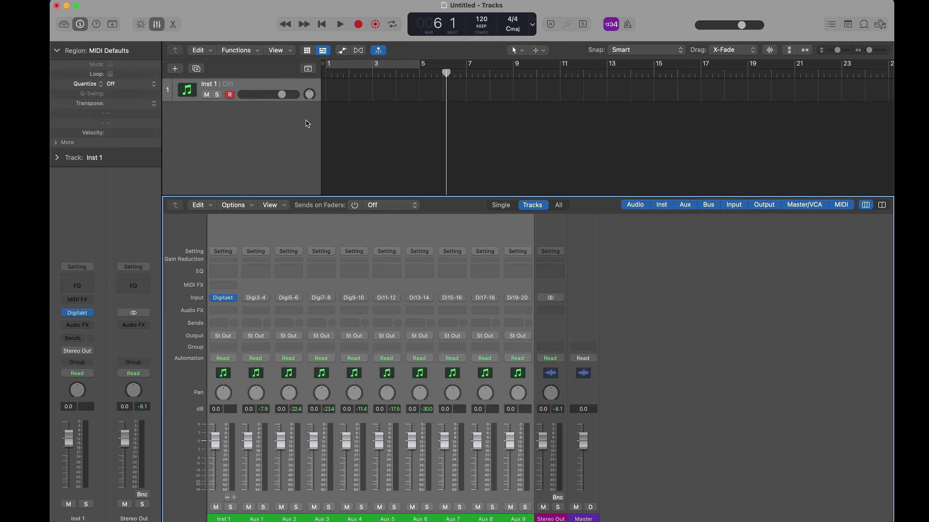
- Delete the bus return channels Aux 10 to Aux 19 and hide the mixer
{"action": "scroll", "coordinate": [422, 322], "scroll_direction": "right", "scroll_amount": 1}
{"action": "scroll", "coordinate": [422, 321], "scroll_direction": "right", "scroll_amount": 1}
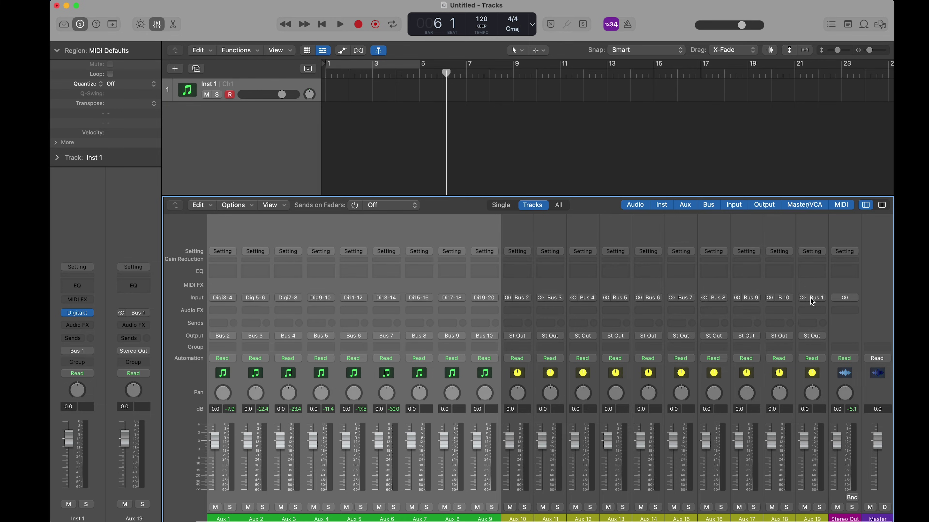
{"action": "scroll", "coordinate": [811, 301], "scroll_direction": "left", "scroll_amount": 1}
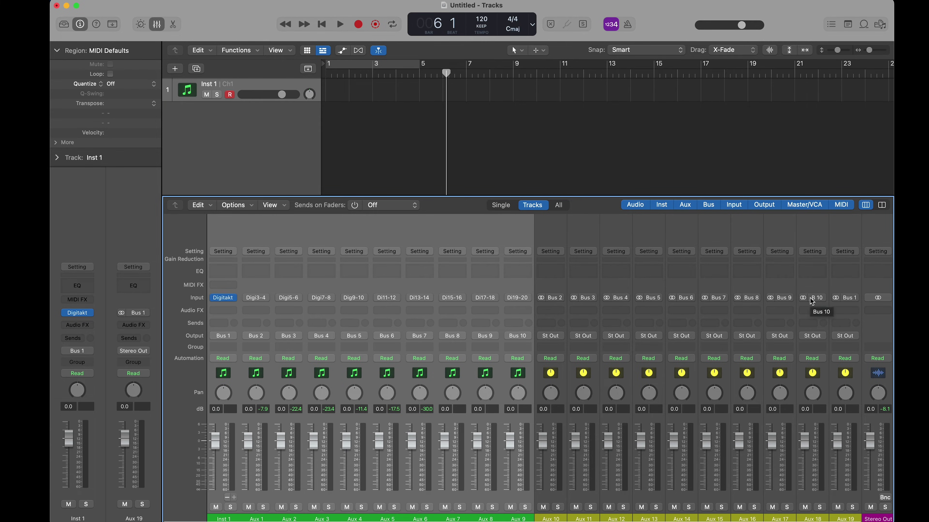
{"action": "scroll", "coordinate": [685, 379], "scroll_direction": "right", "scroll_amount": 1}
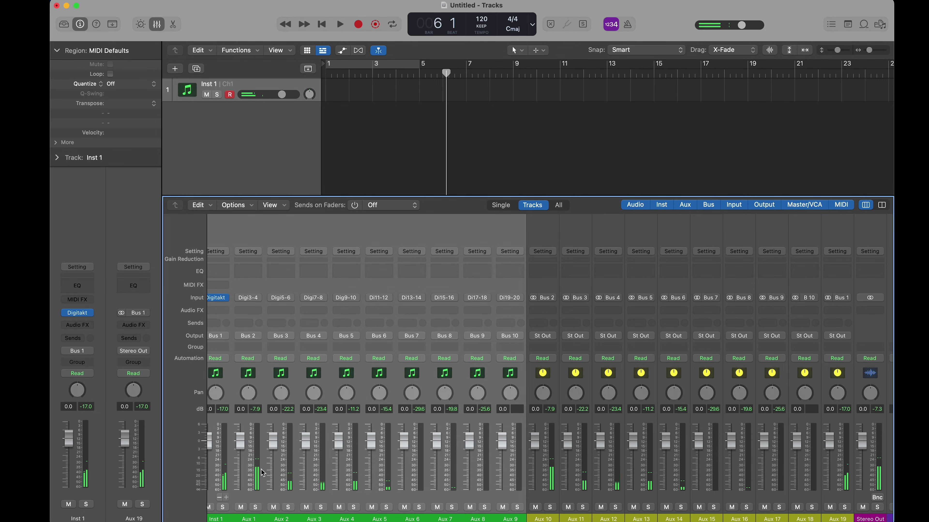
{"action": "scroll", "coordinate": [314, 460], "scroll_direction": "left", "scroll_amount": 1}
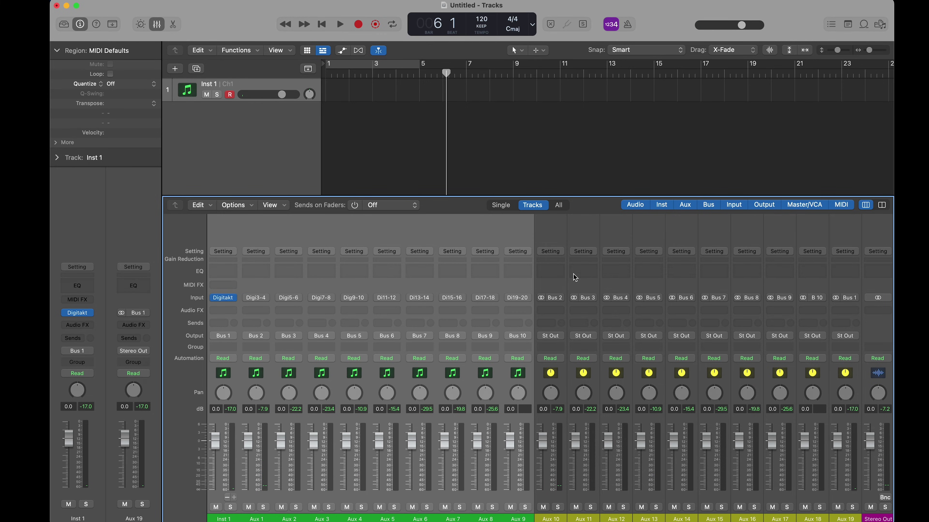
{"action": "left_click", "coordinate": [558, 288]}
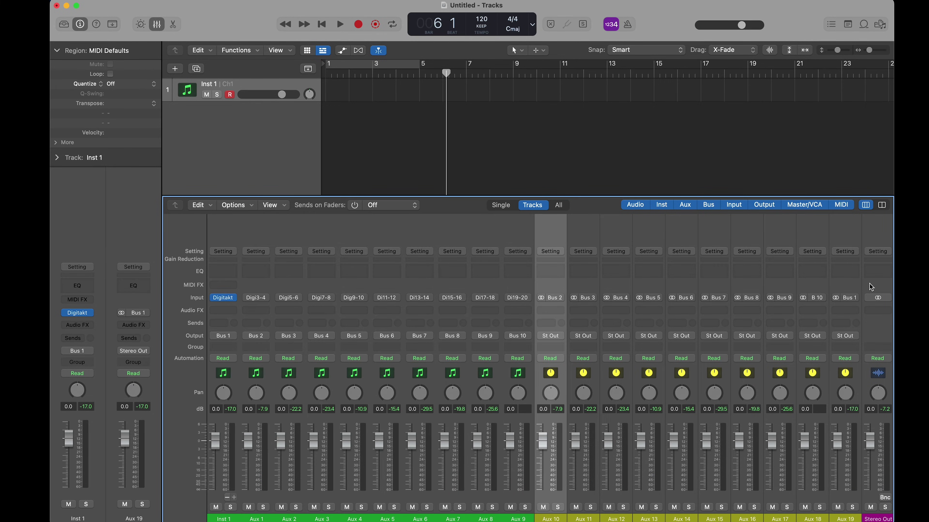
{"action": "left_click", "coordinate": [843, 289], "text": "shift"}
{"action": "key", "text": "Delete"}
{"action": "left_click", "coordinate": [462, 207]}
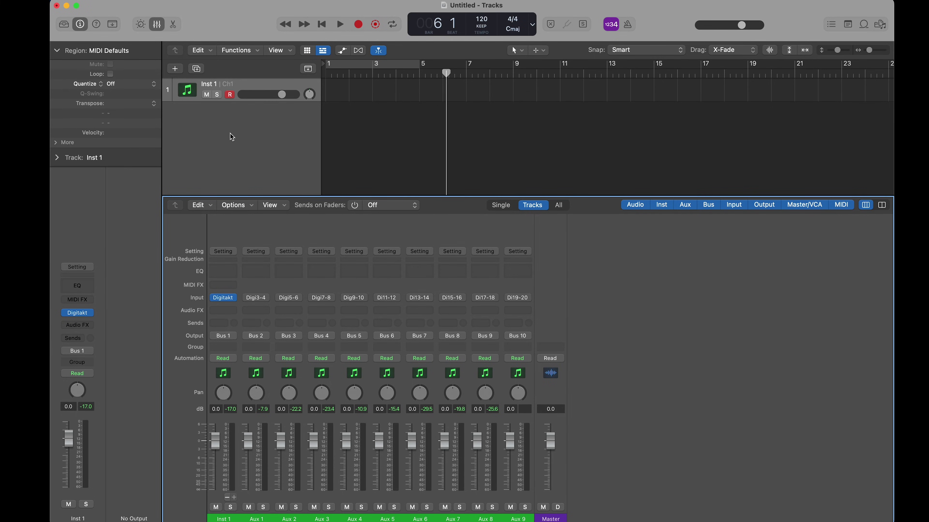
{"action": "key", "text": "x"}
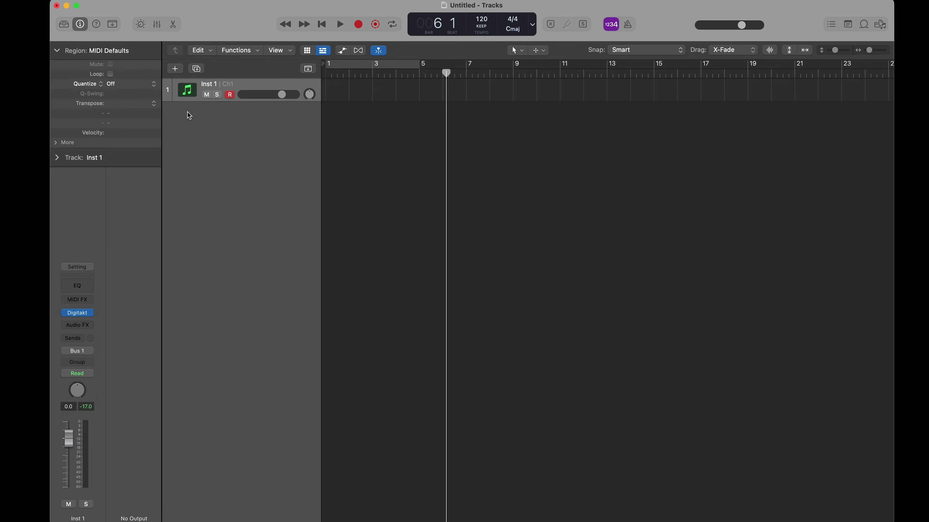
- Create 10 audio tracks with ascending inputs from Bus 1 and output 1 + 2, and enable input monitoring on all of them
{"action": "left_click", "coordinate": [175, 69]}
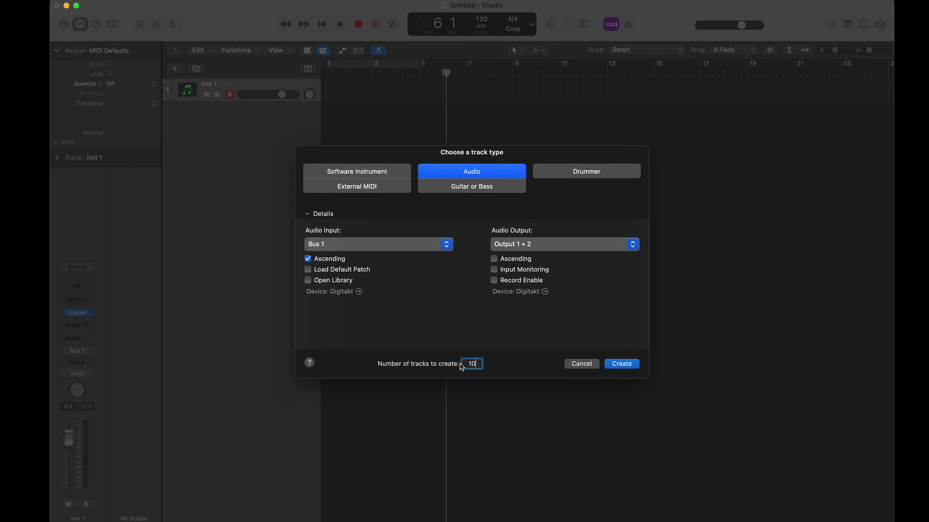
{"action": "left_click", "coordinate": [626, 366]}
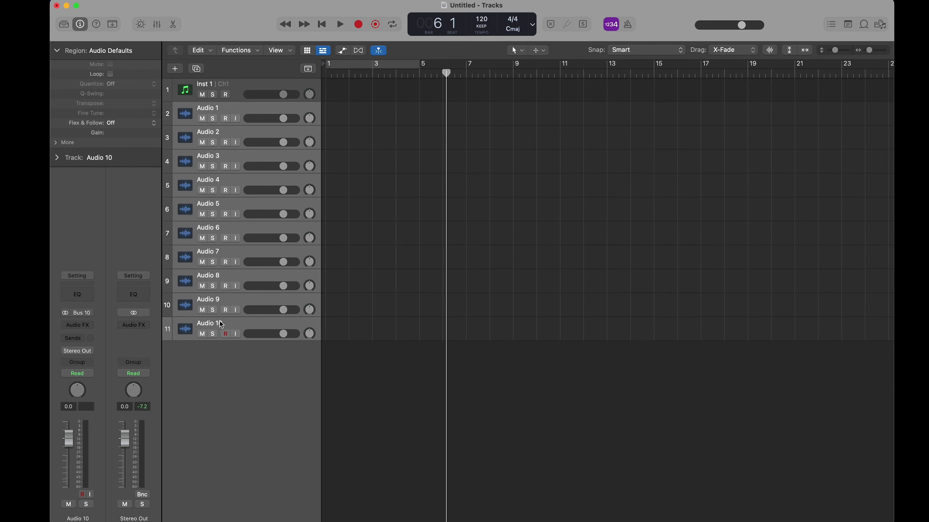
{"action": "left_click", "coordinate": [220, 134]}
{"action": "left_click_drag", "start_coordinate": [235, 119], "coordinate": [240, 333]}
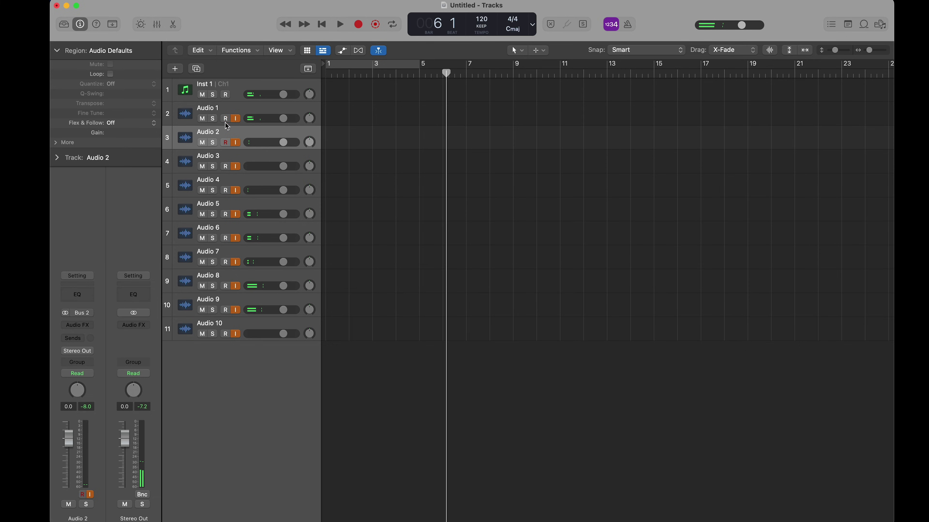
- Record-enable all ten audio tracks, Audio 1 to Audio 10
{"action": "left_click", "coordinate": [227, 142]}
{"action": "left_click", "coordinate": [229, 167]}
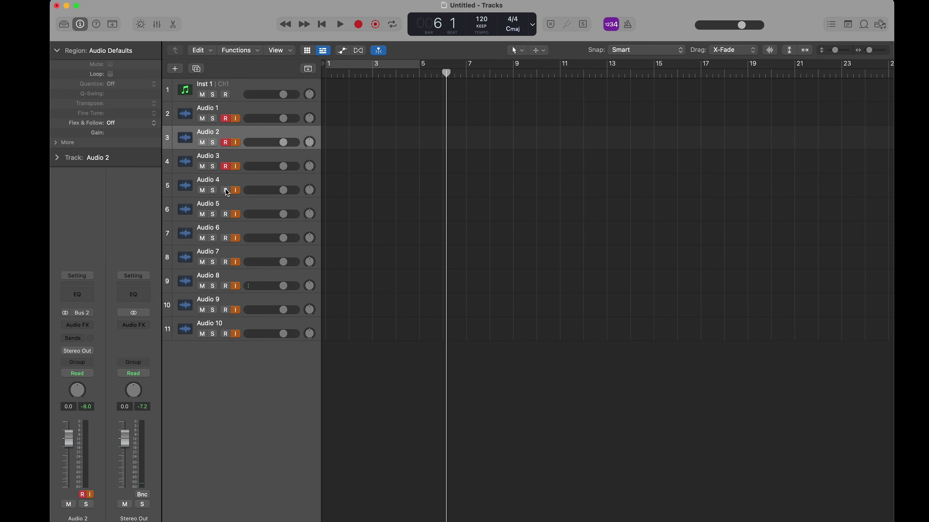
{"action": "left_click", "coordinate": [226, 215]}
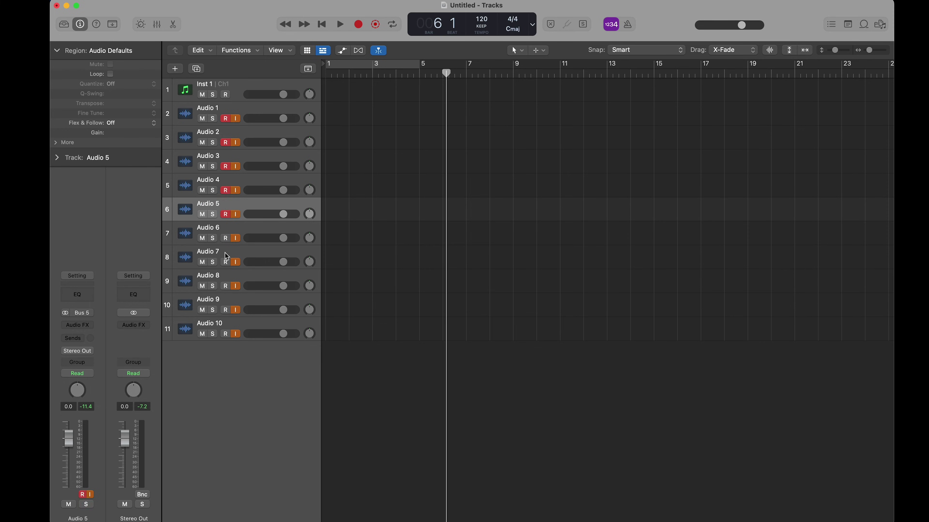
{"action": "left_click", "coordinate": [226, 239]}
{"action": "left_click", "coordinate": [226, 262]}
{"action": "left_click", "coordinate": [226, 286]}
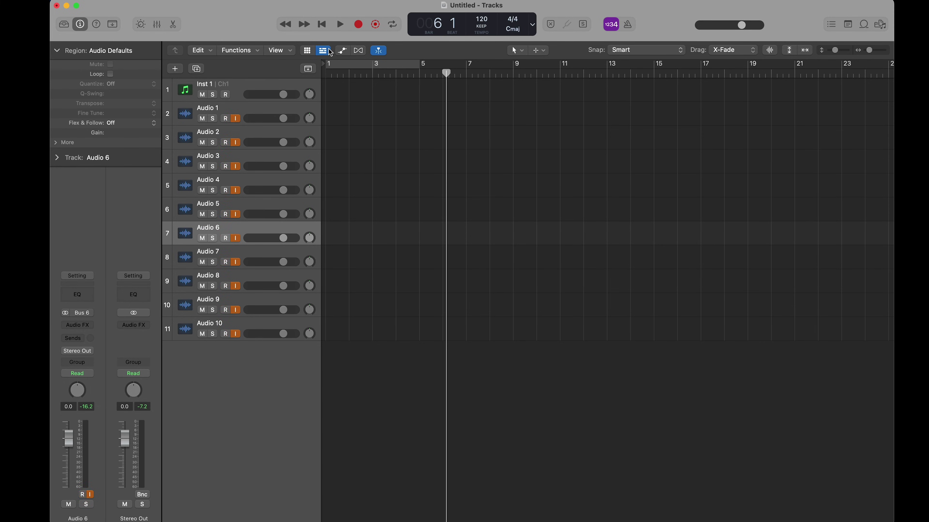
- Record all armed audio tracks from the project start to about bar 8 with the count-in turned off
{"action": "left_click", "coordinate": [323, 26]}
{"action": "left_click", "coordinate": [614, 25]}
{"action": "left_click", "coordinate": [358, 24]}
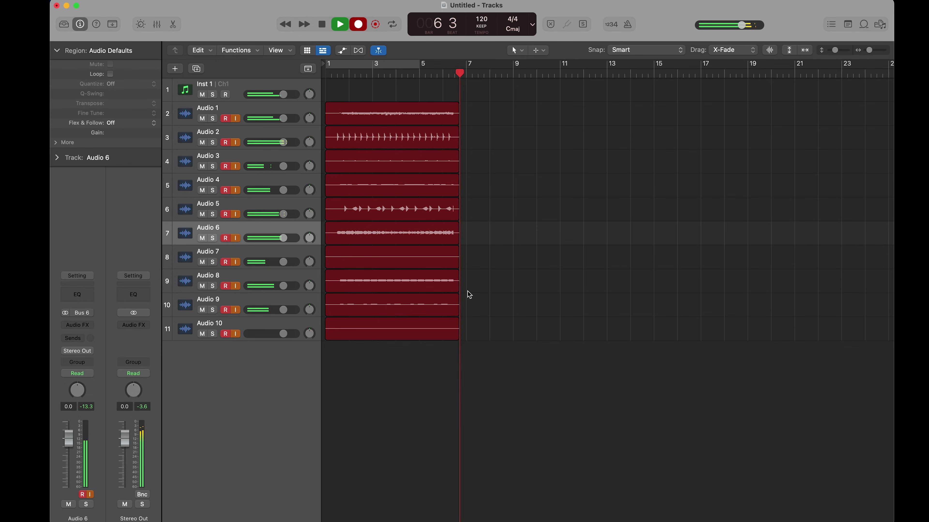
{"action": "left_click", "coordinate": [322, 23]}
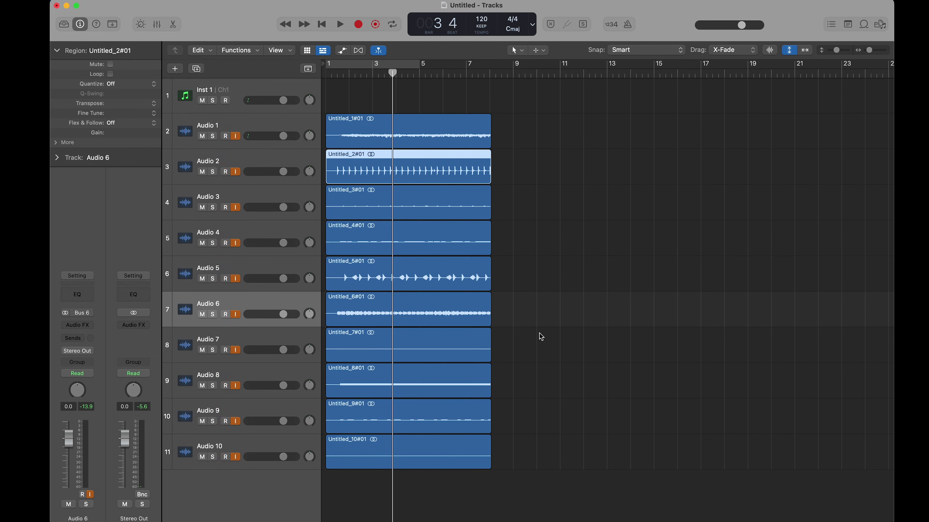
{"action": "left_click", "coordinate": [809, 51]}
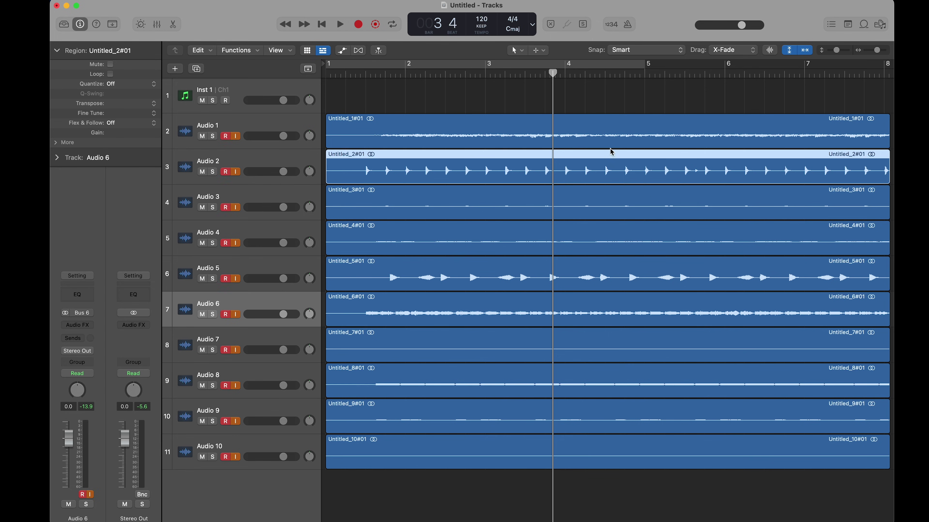
{"action": "scroll", "coordinate": [482, 405], "scroll_direction": "up", "scroll_amount": 1}
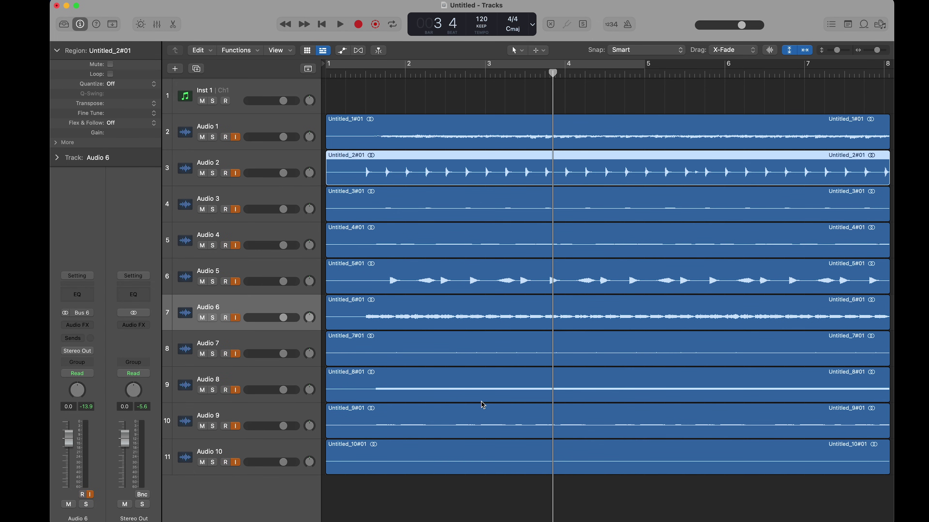